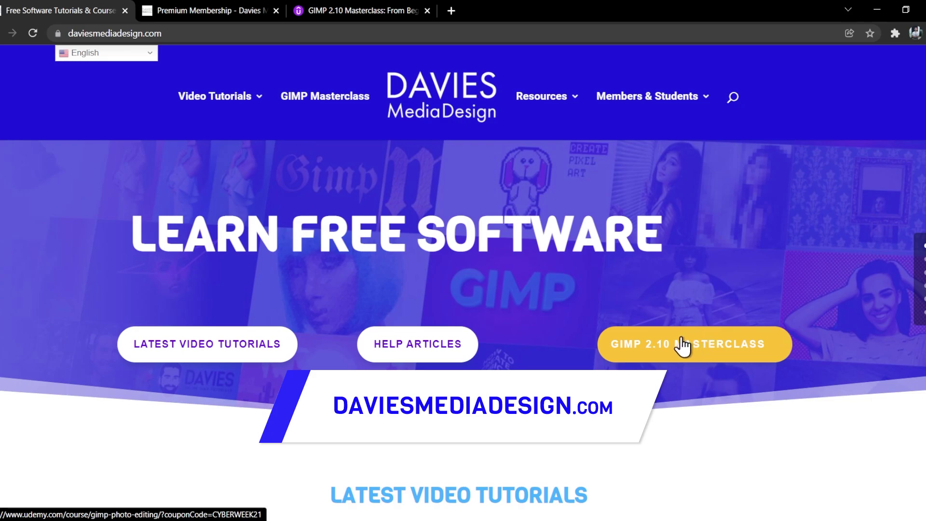
# Scroll the Davies Media Design homepage past Latest Video Tutorials down to Help Articles
pyautogui.scroll(-6, 542, 343)
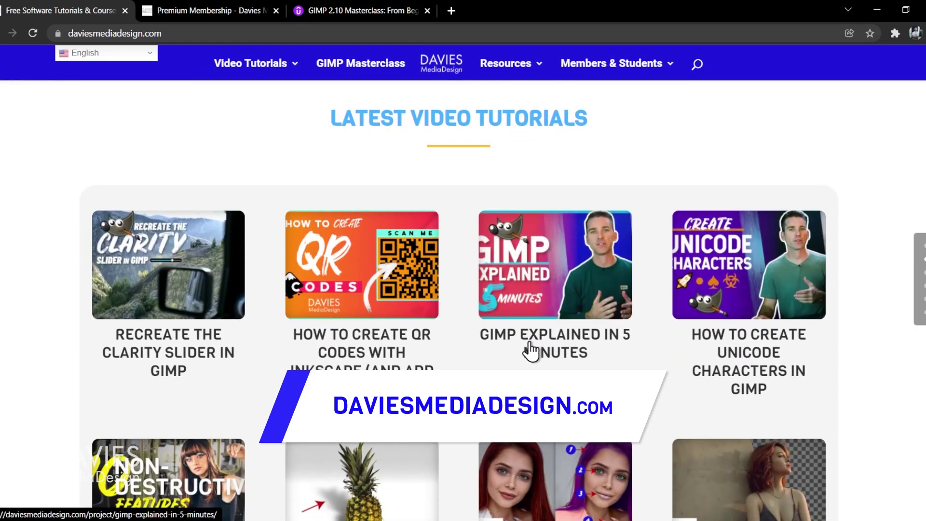
pyautogui.scroll(-2, 522, 356)
pyautogui.scroll(-10, 519, 348)
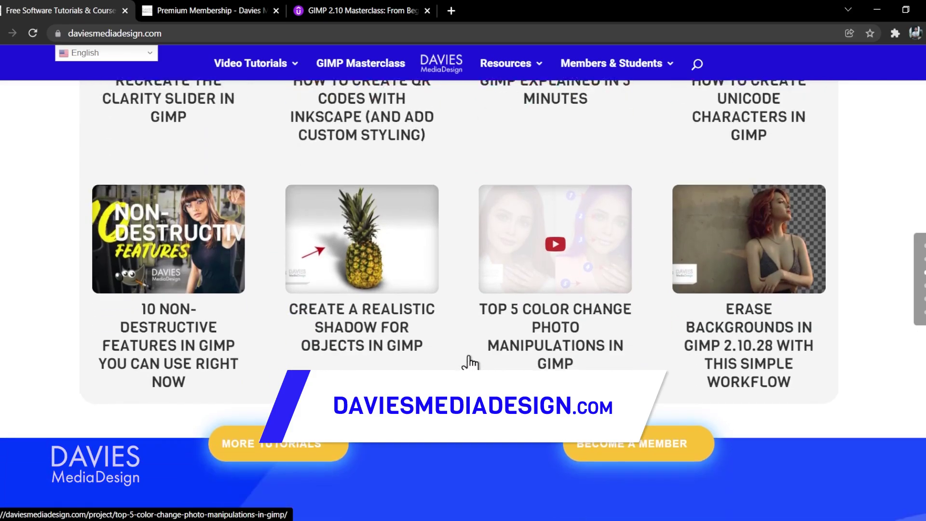
pyautogui.scroll(-15, 211, 362)
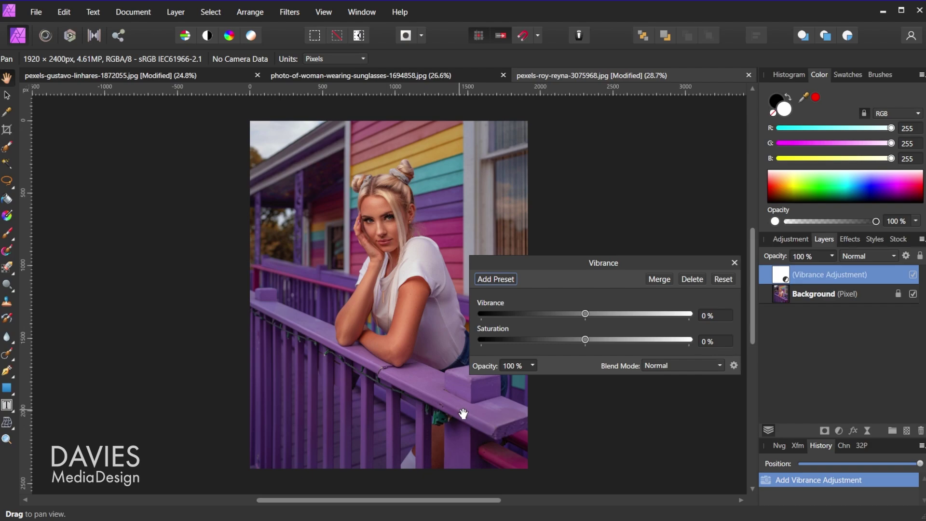
# Push the Vibrance adjustment's saturation up to 100%, then settle it back at 11%
pyautogui.moveTo(585, 339); pyautogui.dragTo(702, 342)
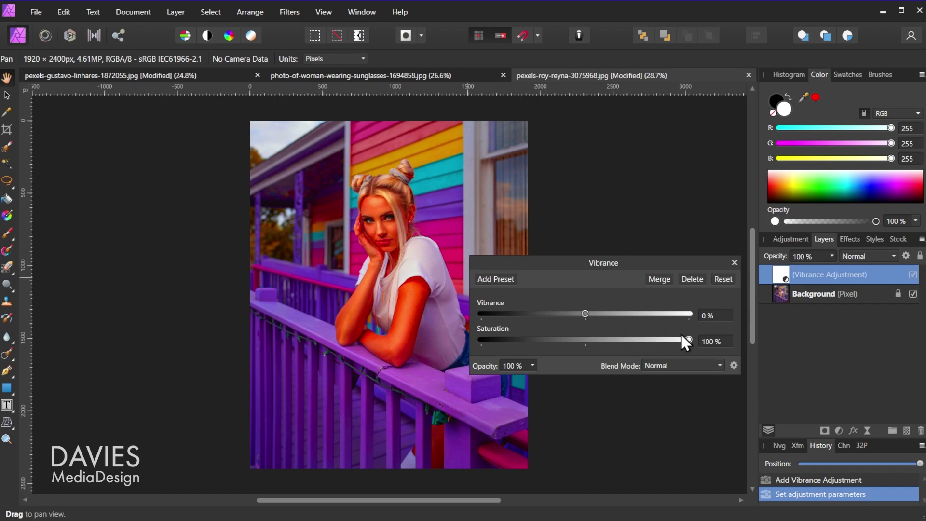
pyautogui.moveTo(690, 341); pyautogui.dragTo(671, 314)
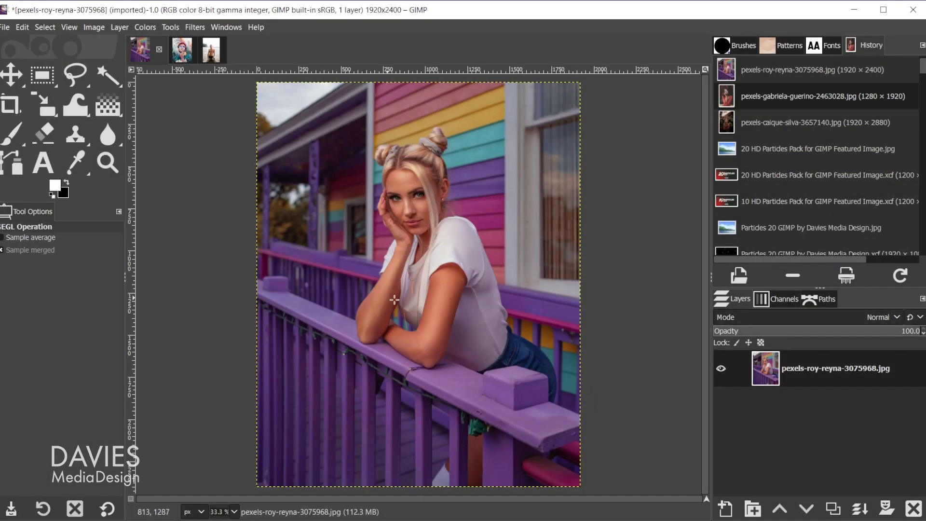
# Duplicate the photo layer twice and rename the top copy 'Sat' for Saturation
pyautogui.click(834, 510)
pyautogui.click(834, 510)
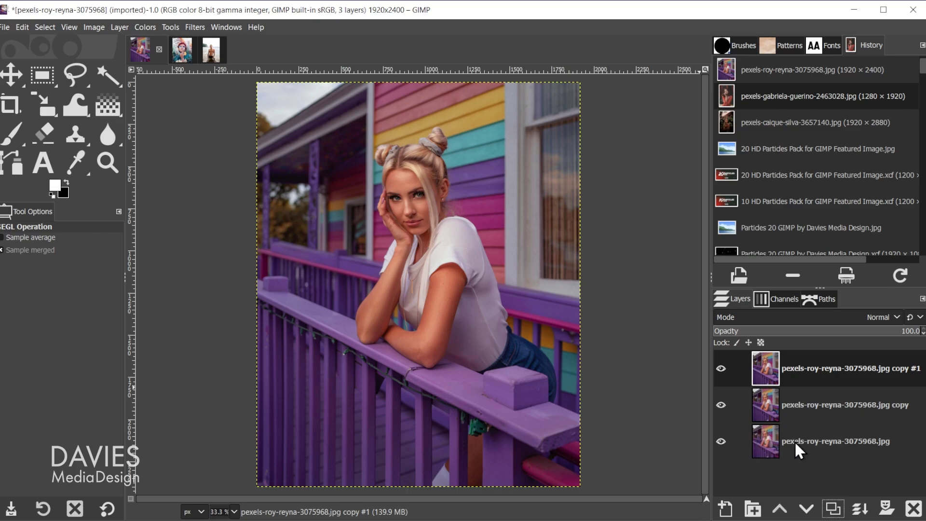
pyautogui.doubleClick(819, 367)
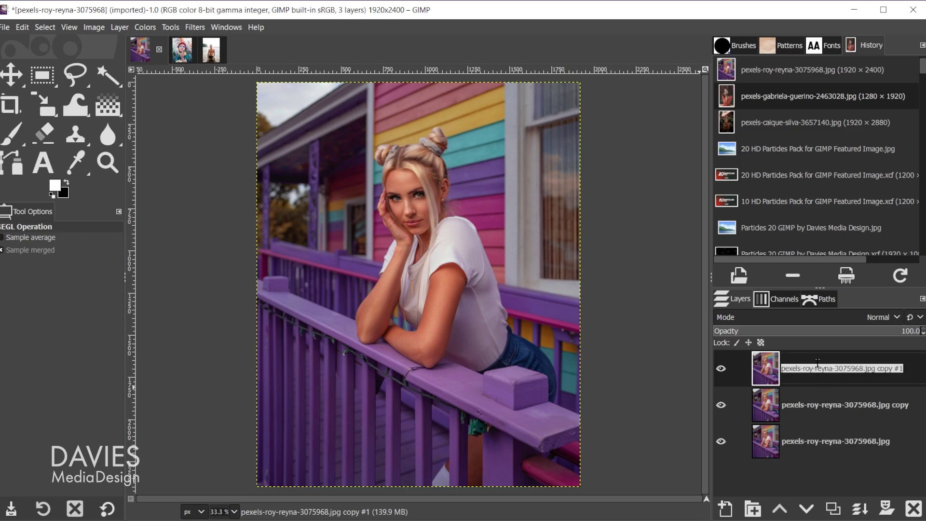
pyautogui.write('Saturation')
pyautogui.press('Return')
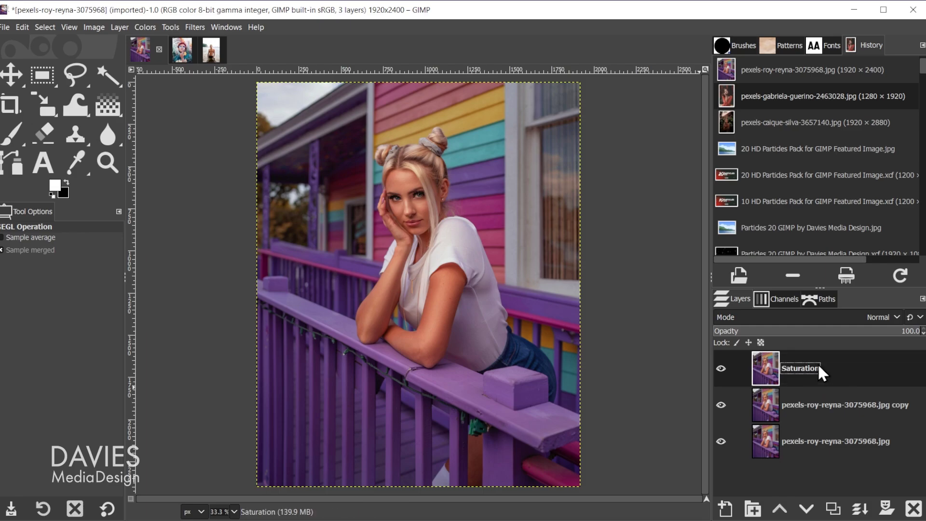
# Rename the middle copy 'Vibrance' and bring up Colors > Hue-Saturation for it
pyautogui.doubleClick(812, 405)
pyautogui.write('V')
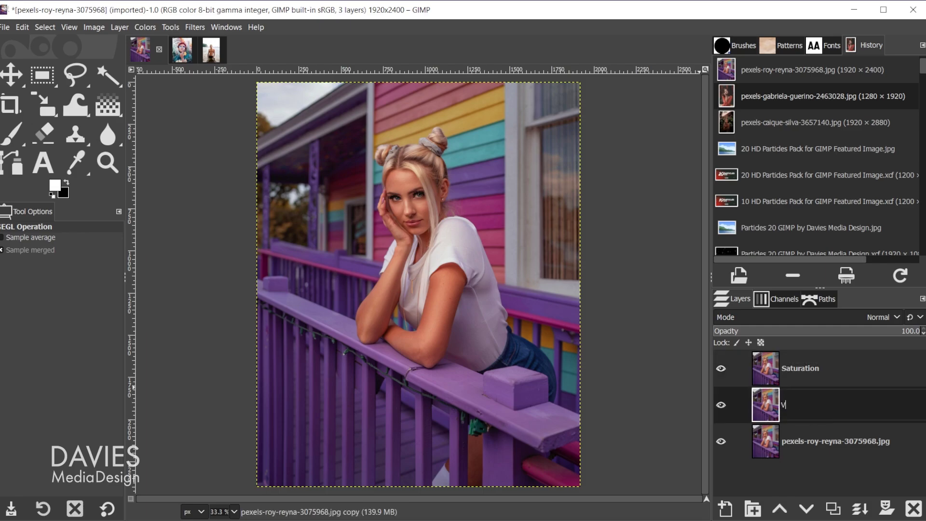
pyautogui.write('ibrance')
pyautogui.press('Return')
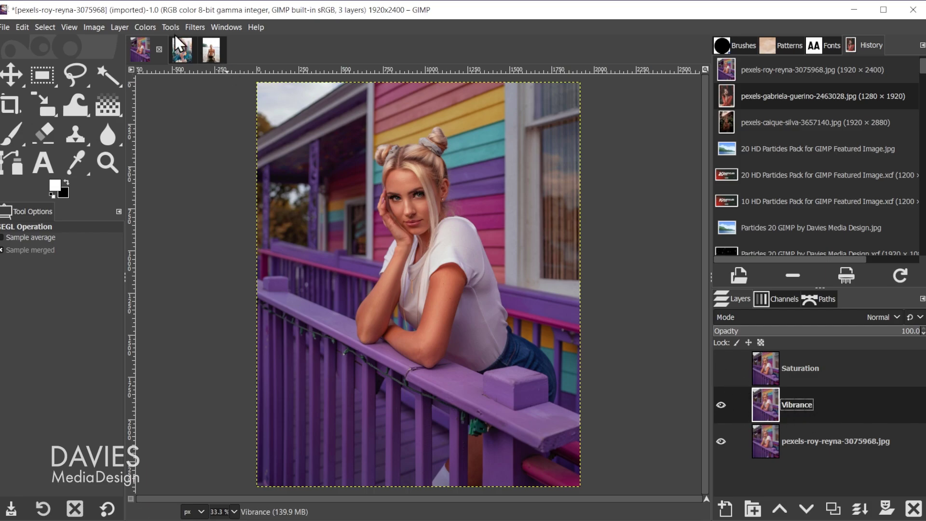
pyautogui.click(146, 26)
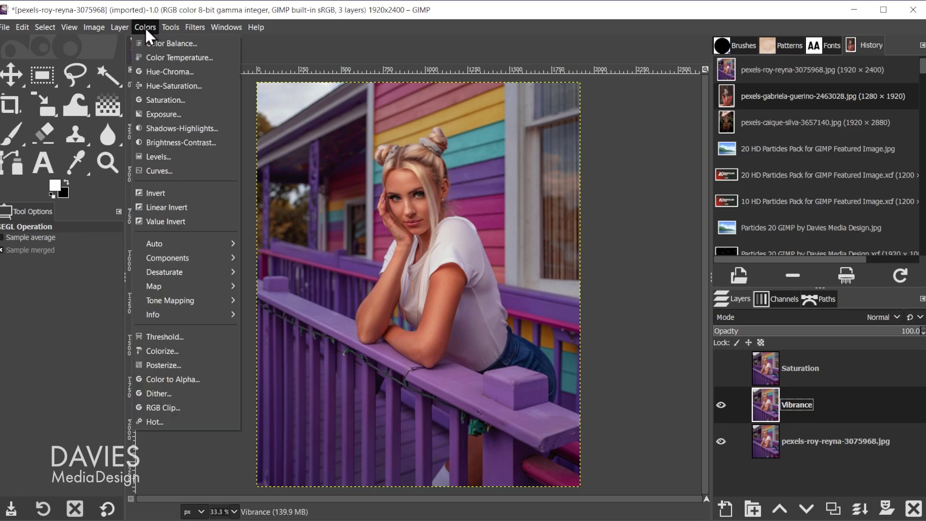
pyautogui.click(174, 88)
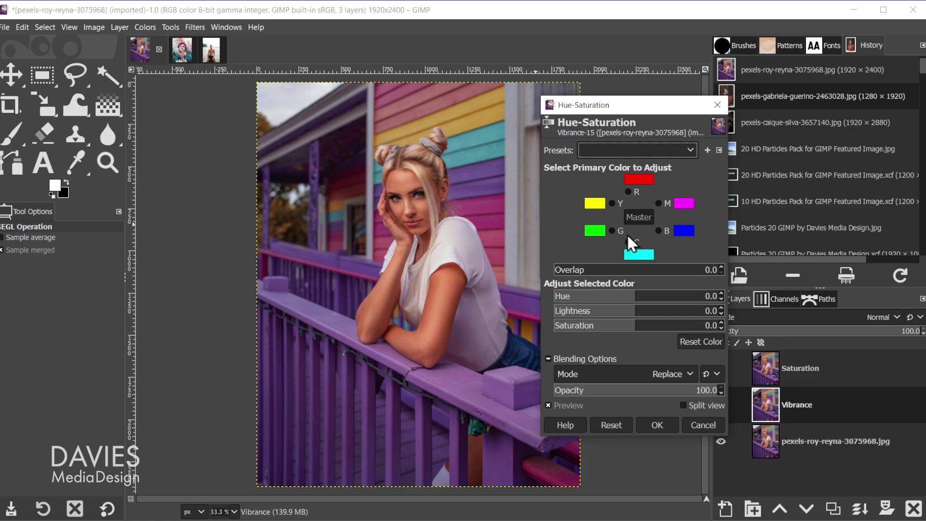
# Raise saturation to 100 for the green, cyan, blue and magenta ranges
pyautogui.click(613, 230)
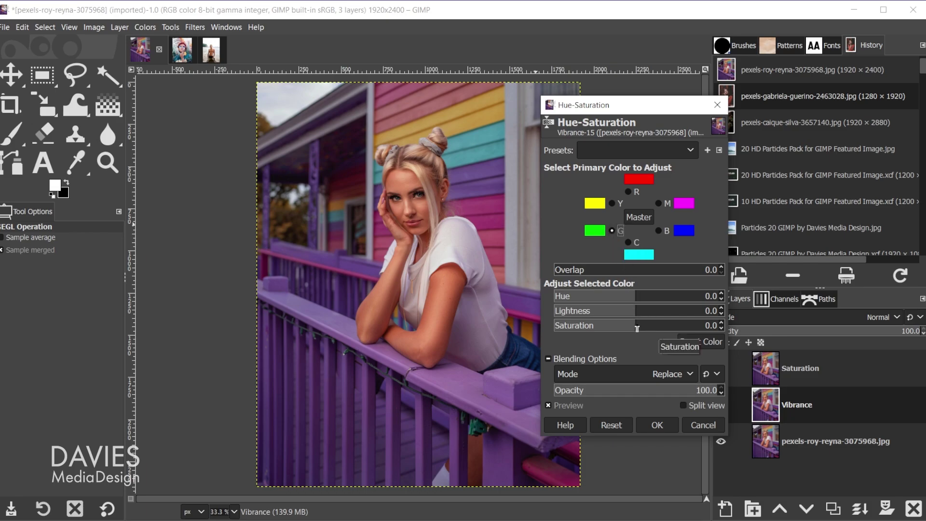
pyautogui.moveTo(636, 326); pyautogui.dragTo(724, 327)
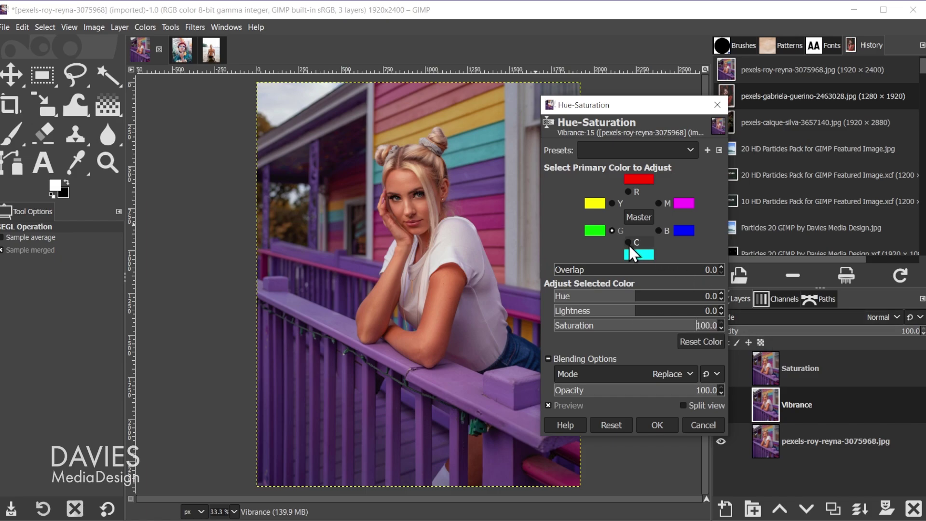
pyautogui.click(629, 244)
pyautogui.click(638, 327)
pyautogui.moveTo(639, 327); pyautogui.dragTo(724, 326)
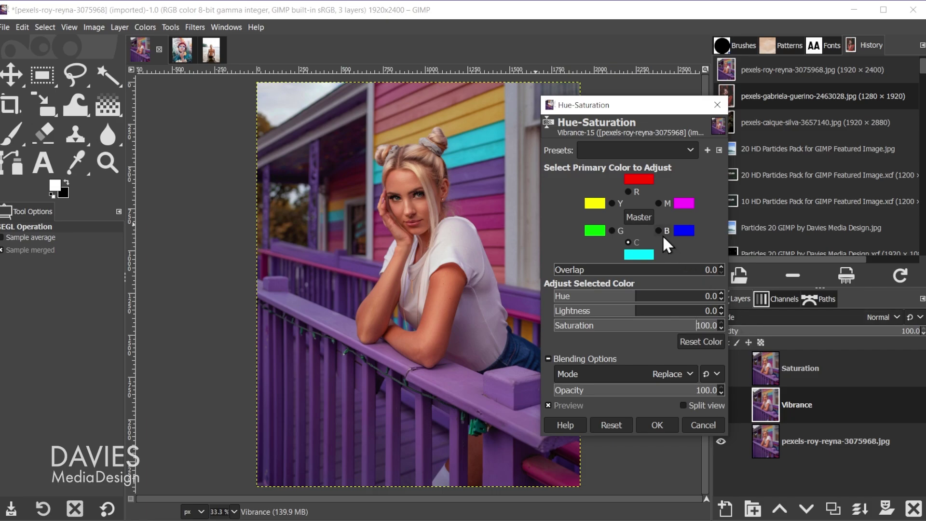
pyautogui.click(659, 230)
pyautogui.moveTo(628, 325); pyautogui.dragTo(723, 325)
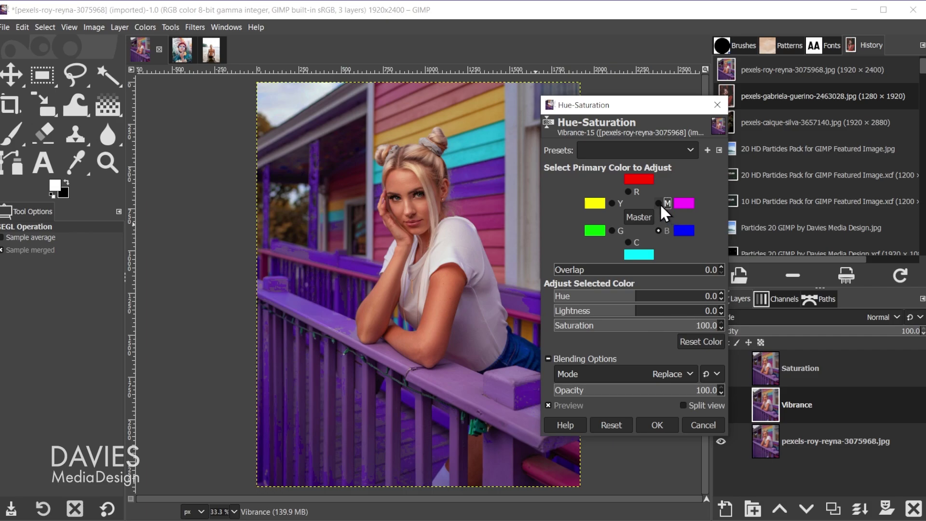
pyautogui.click(659, 203)
pyautogui.moveTo(642, 328); pyautogui.dragTo(724, 328)
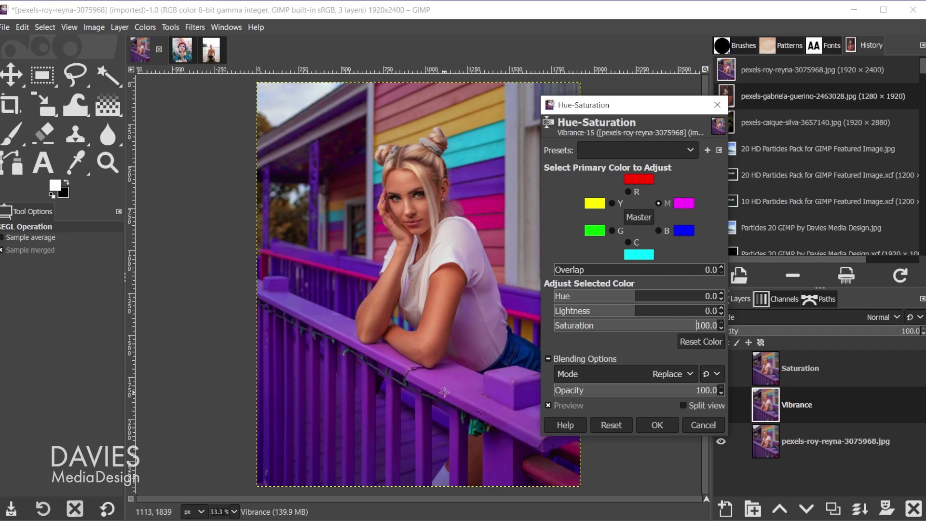
# Compare against the original, widen Overlap to about 15.1, and apply the adjustment
pyautogui.click(560, 410)
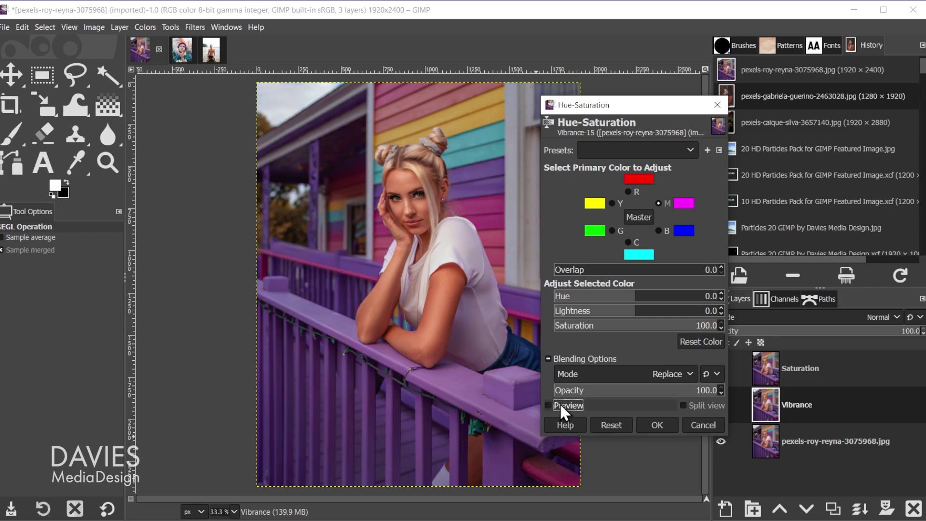
pyautogui.click(567, 407)
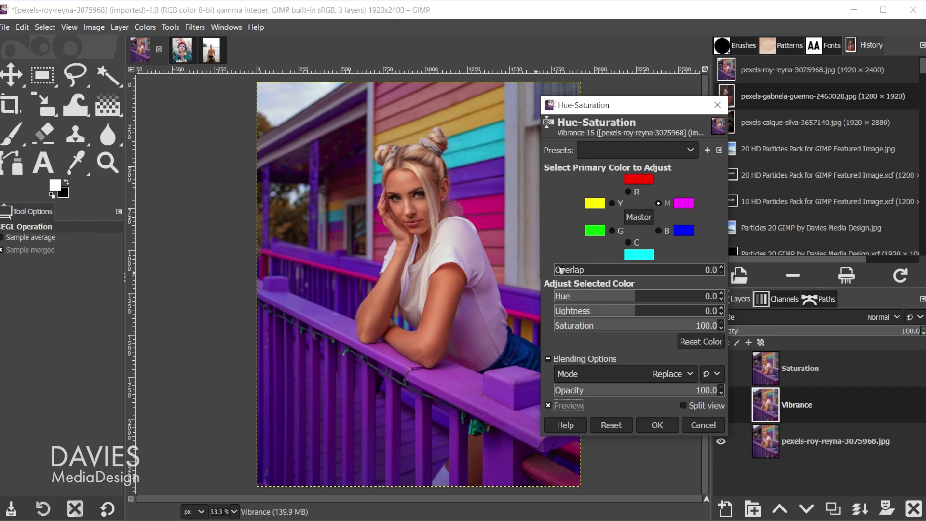
pyautogui.moveTo(561, 270); pyautogui.dragTo(579, 273)
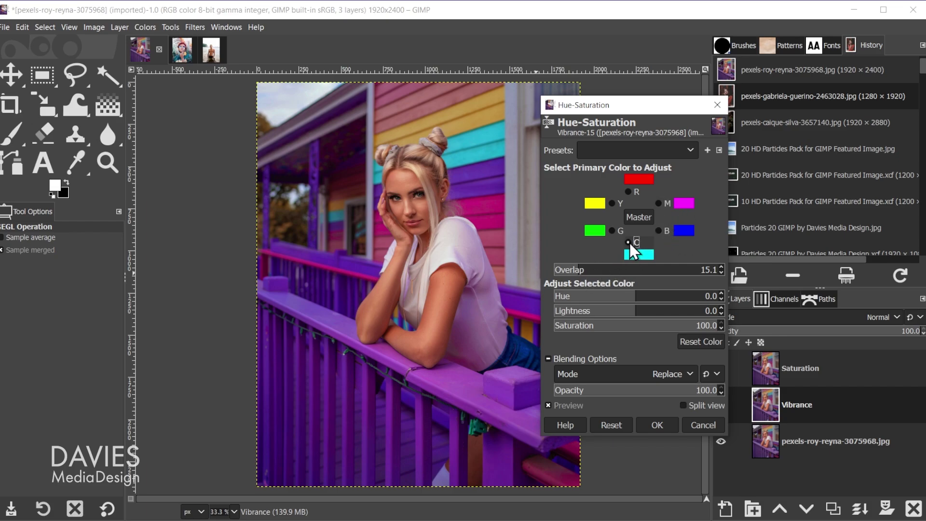
pyautogui.click(614, 234)
pyautogui.click(657, 425)
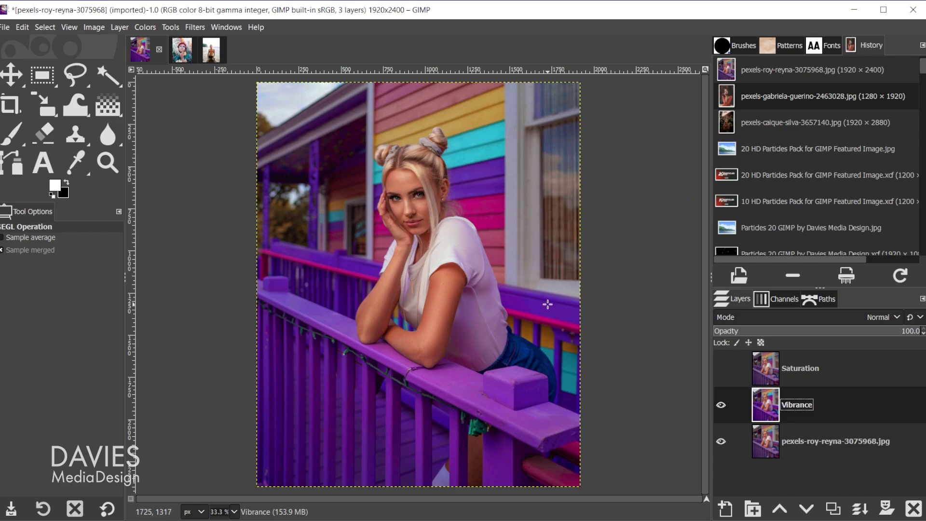
# Apply a Colors > Saturation scale of about 1.9 to the visible Saturation layer, then switch to the sunglasses photo
pyautogui.click(763, 370)
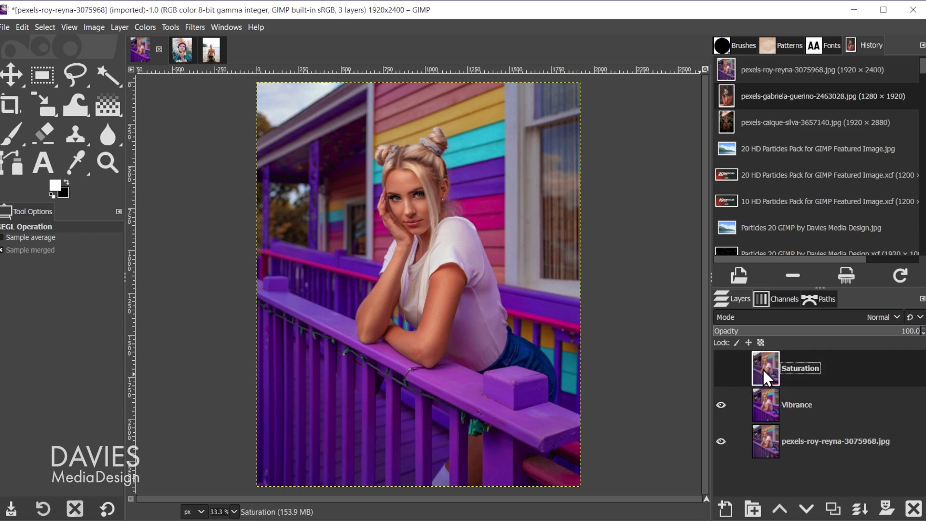
pyautogui.click(721, 369)
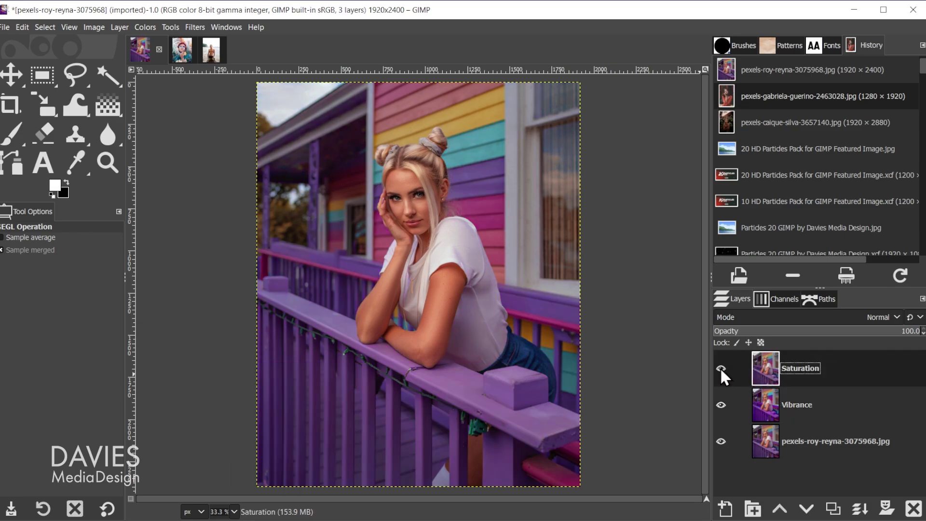
pyautogui.click(143, 28)
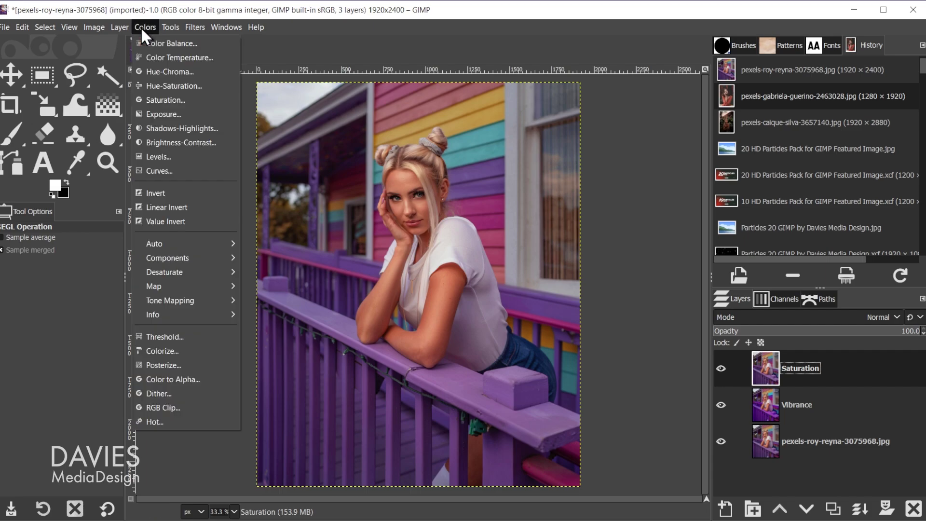
pyautogui.click(168, 99)
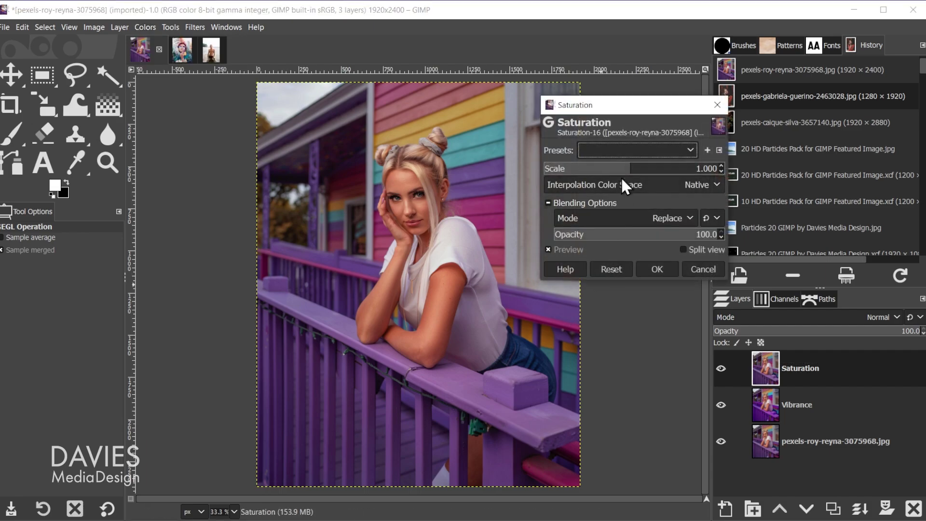
pyautogui.moveTo(622, 169); pyautogui.dragTo(697, 168)
pyautogui.click(714, 169)
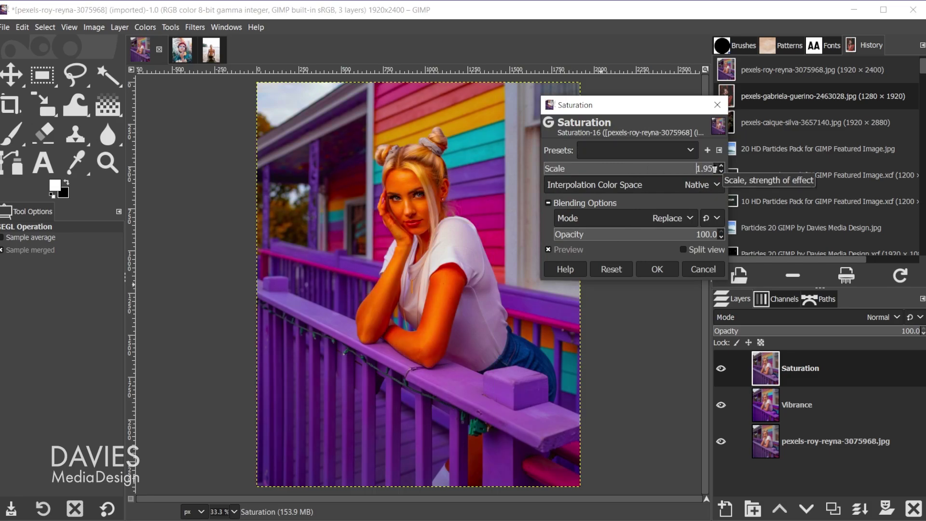
pyautogui.moveTo(714, 169); pyautogui.dragTo(715, 173)
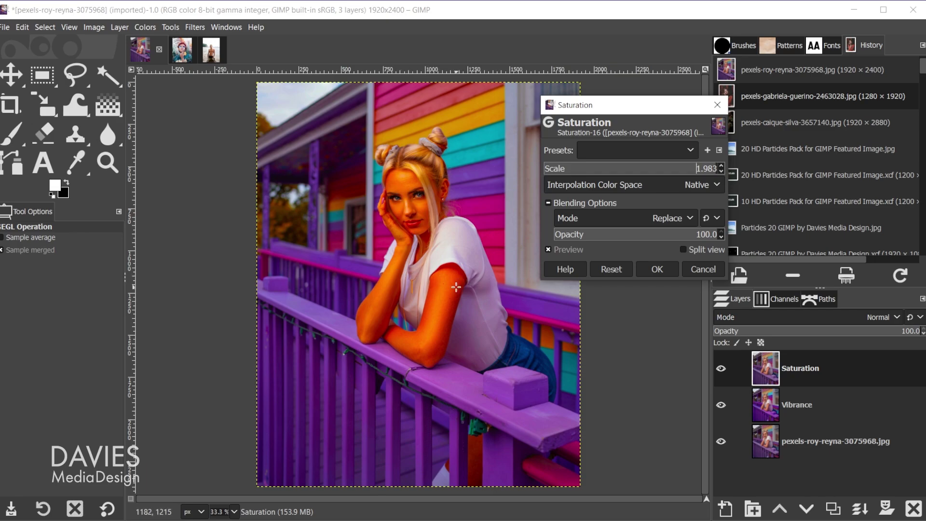
pyautogui.click(658, 269)
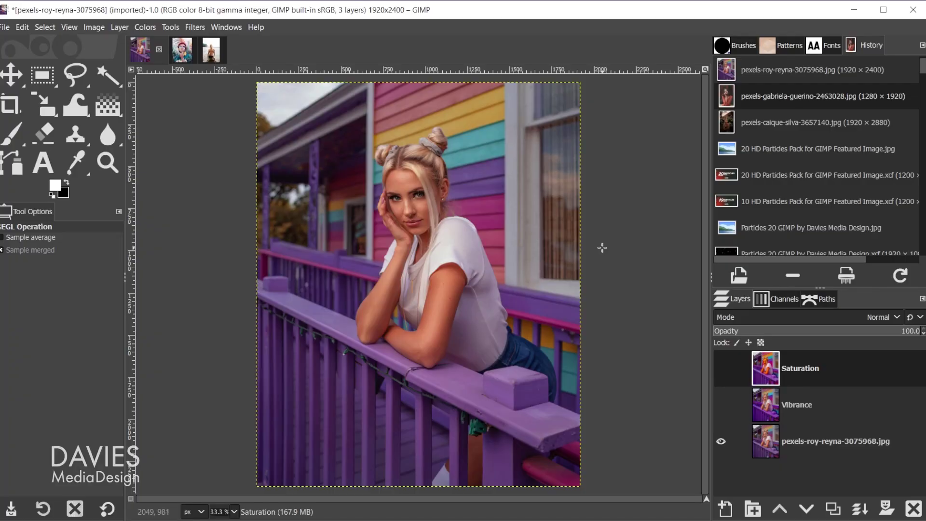
pyautogui.click(179, 48)
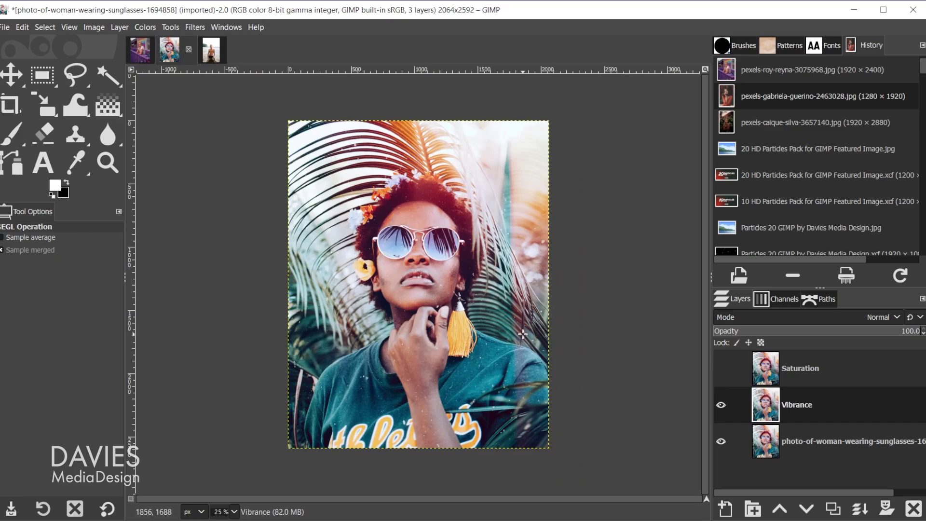
# In Hue-Saturation on the Vibrance layer, raise green and cyan saturation to 100
pyautogui.click(145, 27)
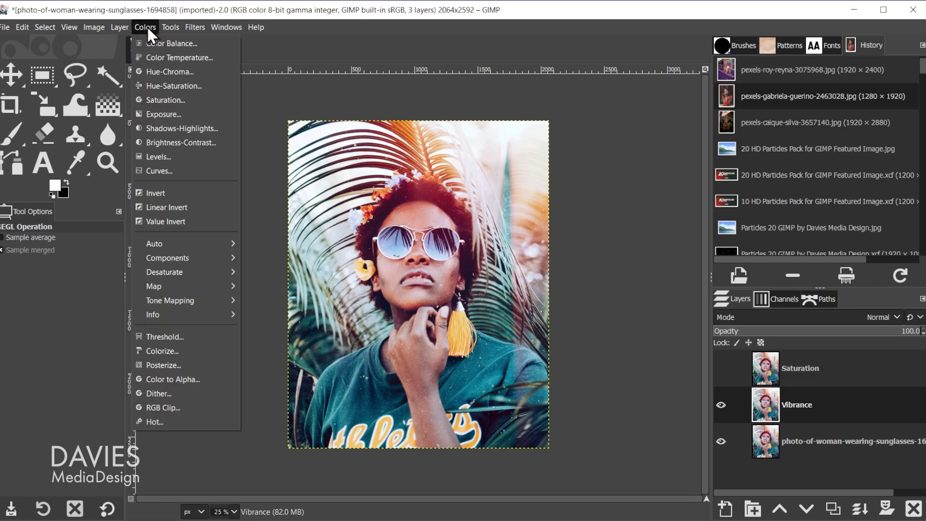
pyautogui.click(166, 87)
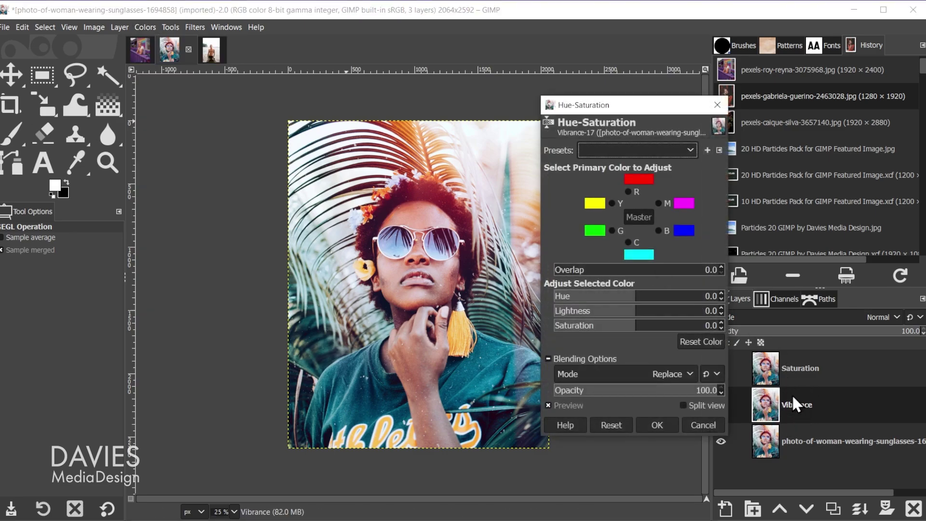
pyautogui.click(613, 230)
pyautogui.moveTo(641, 331); pyautogui.dragTo(737, 331)
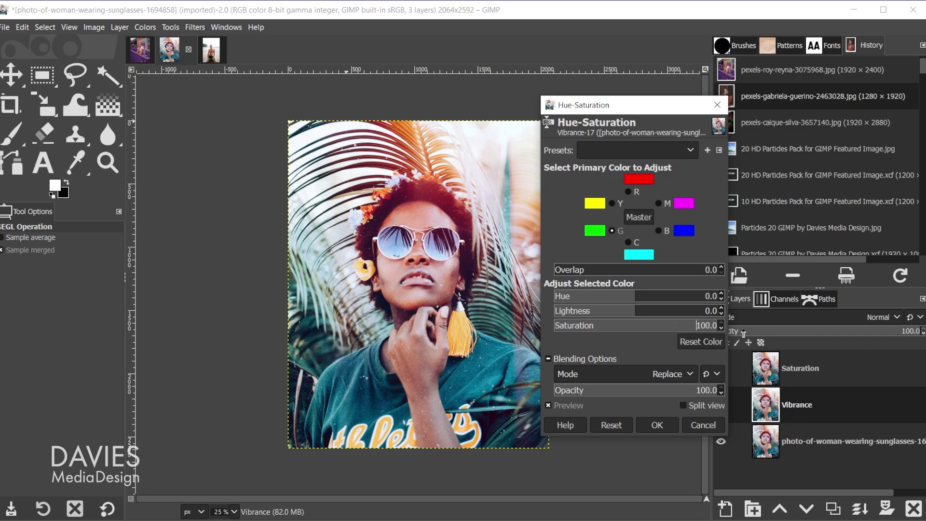
pyautogui.click(628, 243)
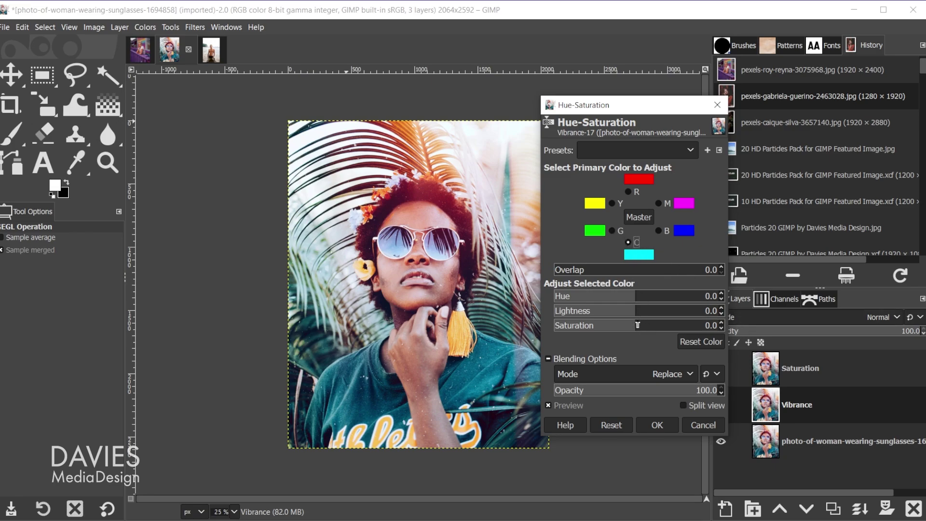
pyautogui.moveTo(638, 325); pyautogui.dragTo(726, 326)
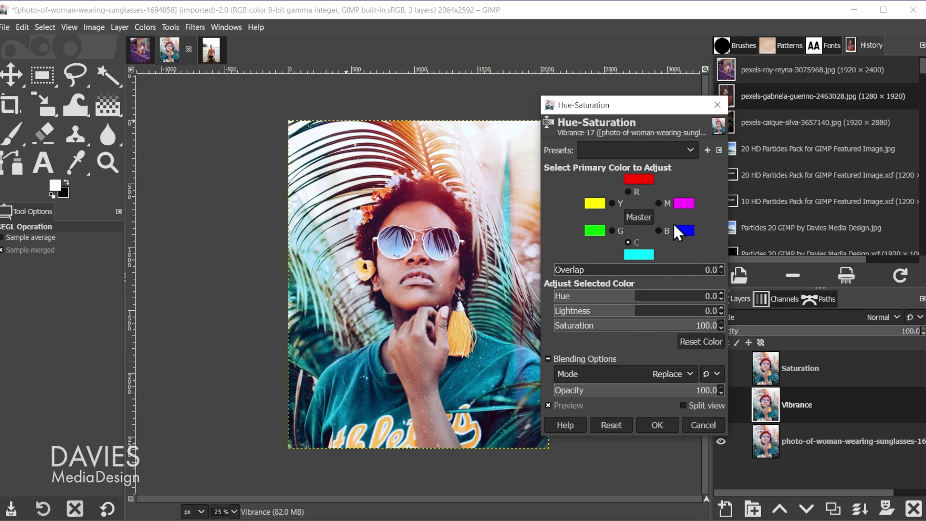
# Raise blue and magenta saturation to 100, compare the preview, and apply
pyautogui.click(664, 231)
pyautogui.click(640, 326)
pyautogui.moveTo(640, 327); pyautogui.dragTo(750, 331)
pyautogui.click(659, 204)
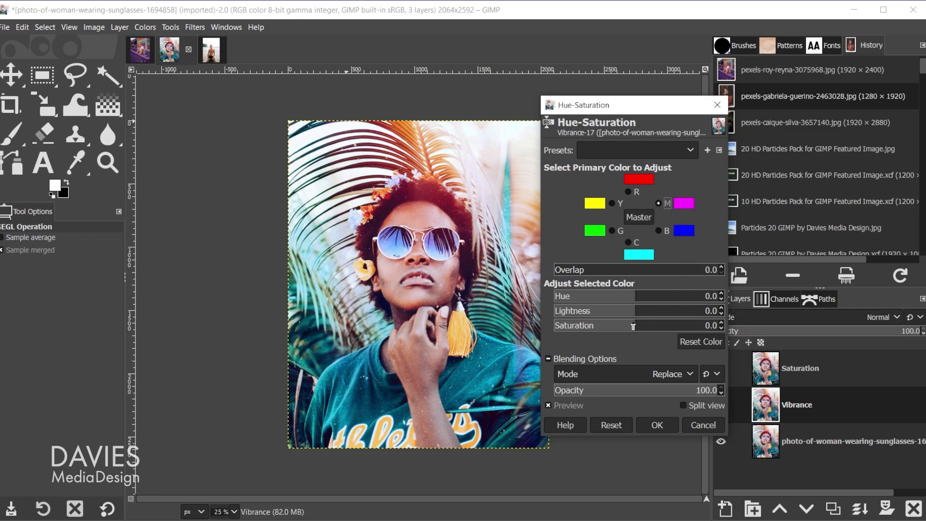
pyautogui.moveTo(633, 326); pyautogui.dragTo(749, 335)
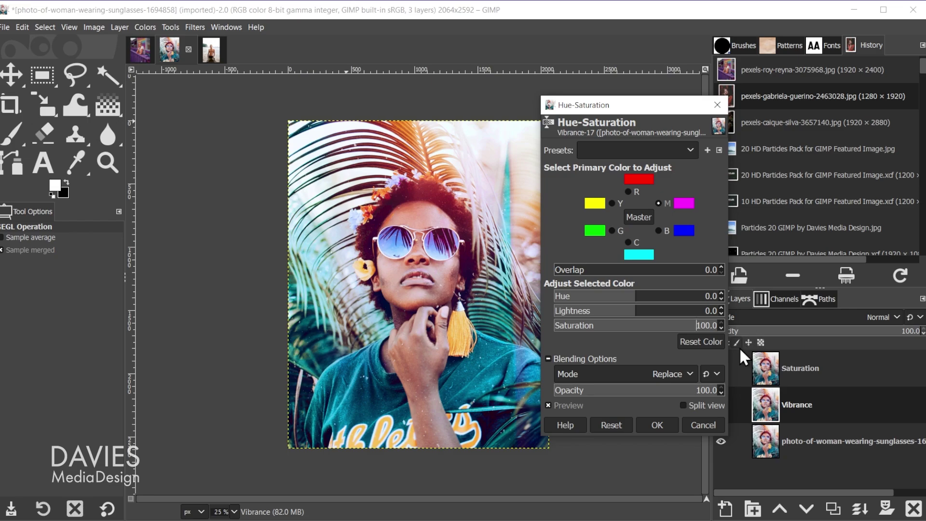
pyautogui.click(574, 403)
pyautogui.click(575, 404)
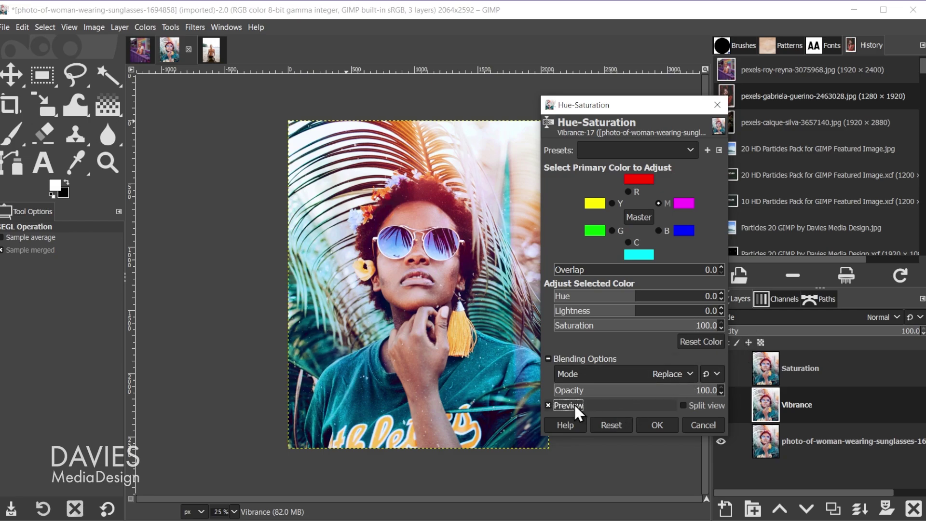
pyautogui.click(657, 426)
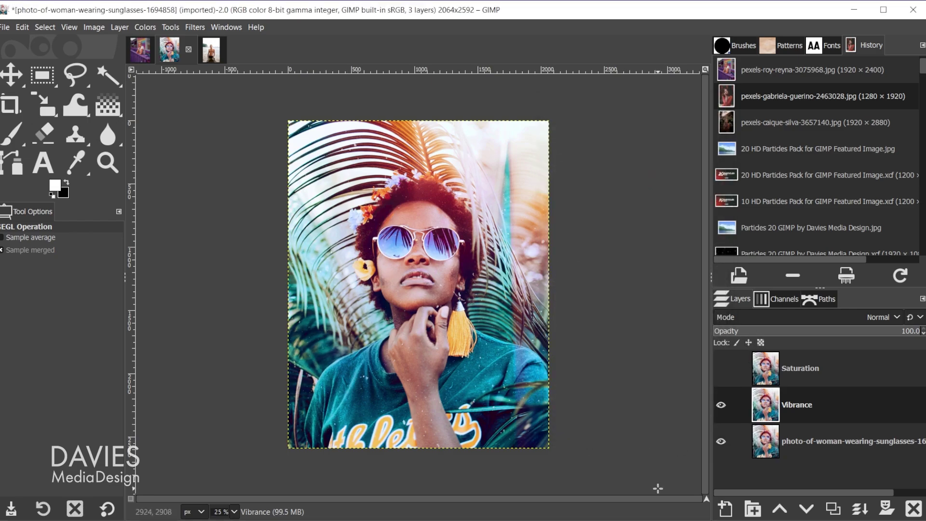
# Apply a master Hue-Saturation saturation of 100 to the Saturation layer, then hide it to compare
pyautogui.click(766, 369)
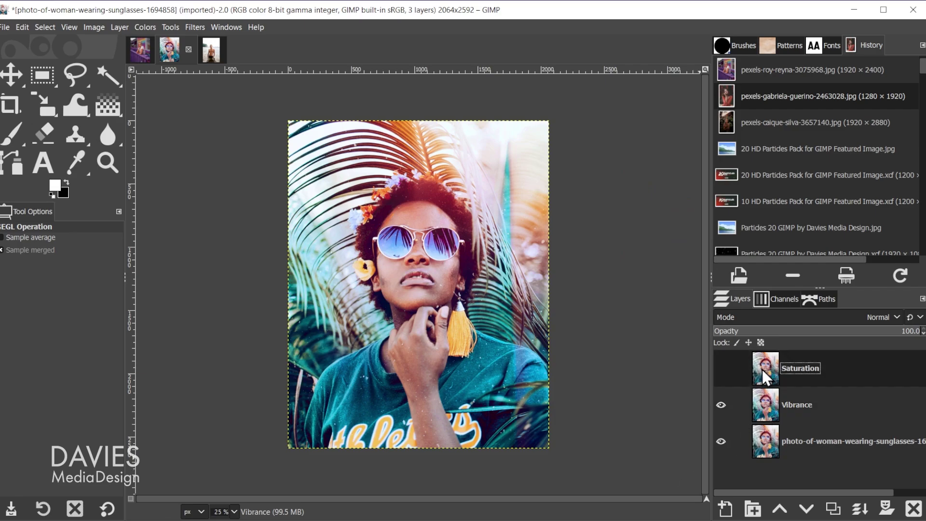
pyautogui.click(721, 369)
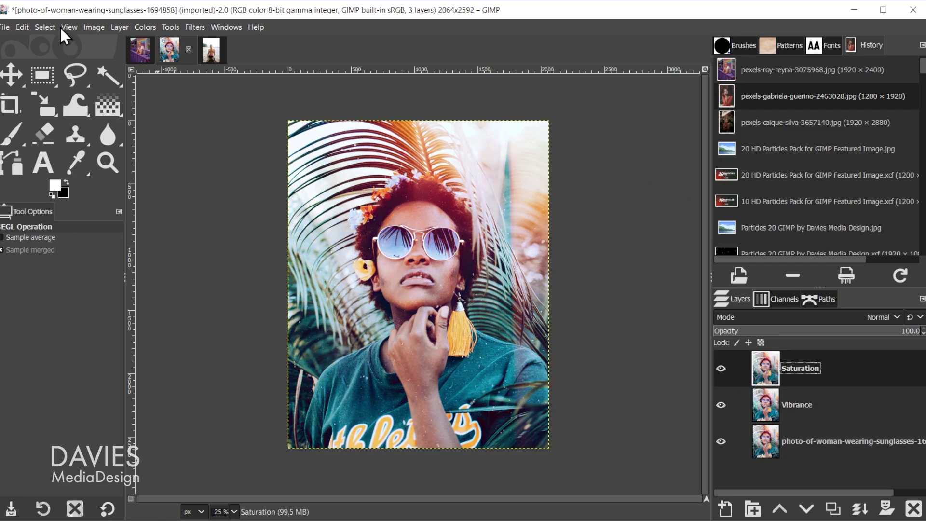
pyautogui.click(145, 28)
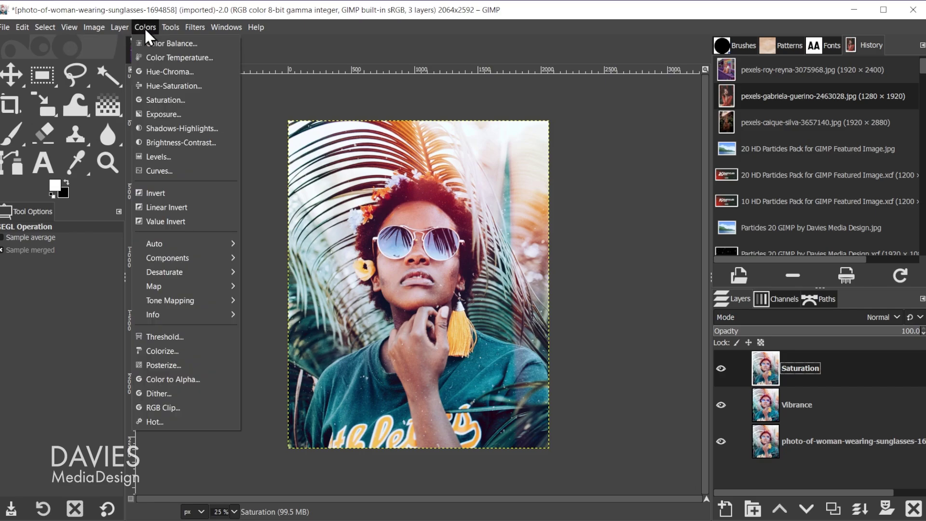
pyautogui.click(160, 84)
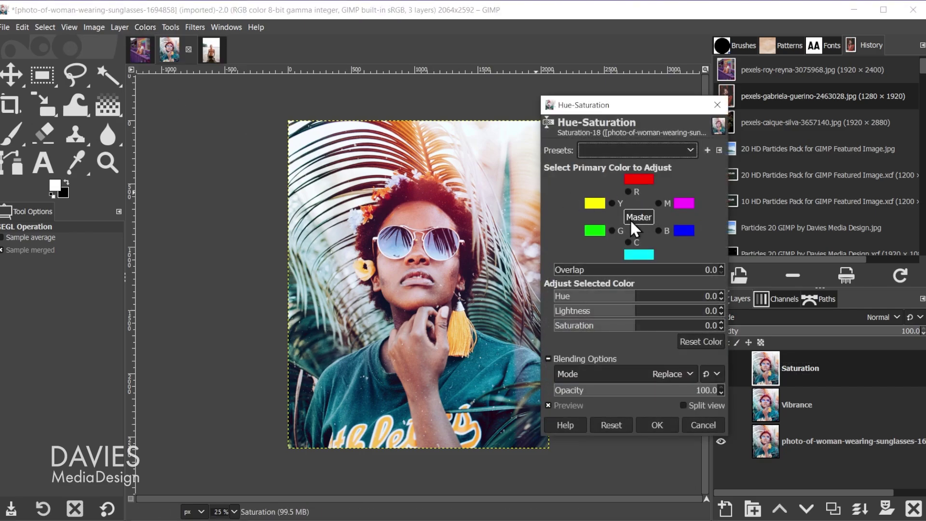
pyautogui.moveTo(637, 326); pyautogui.dragTo(770, 332)
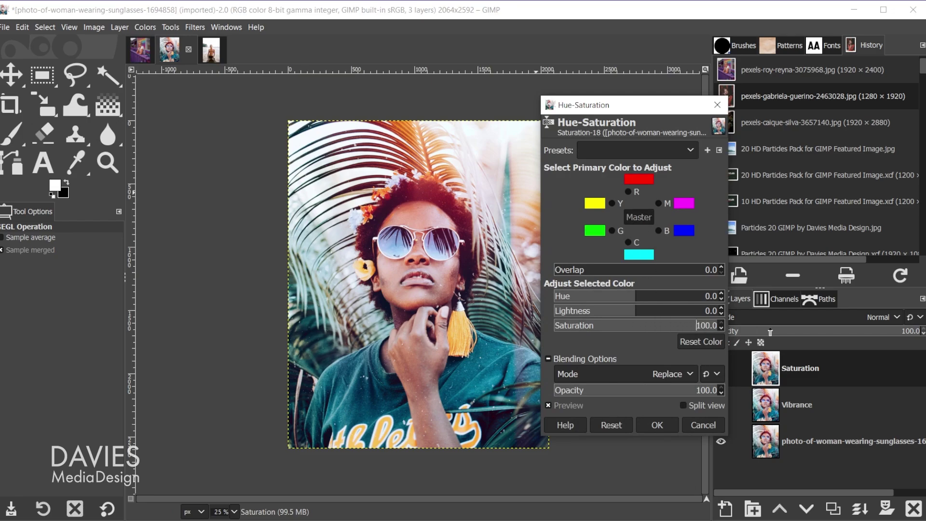
pyautogui.click(657, 425)
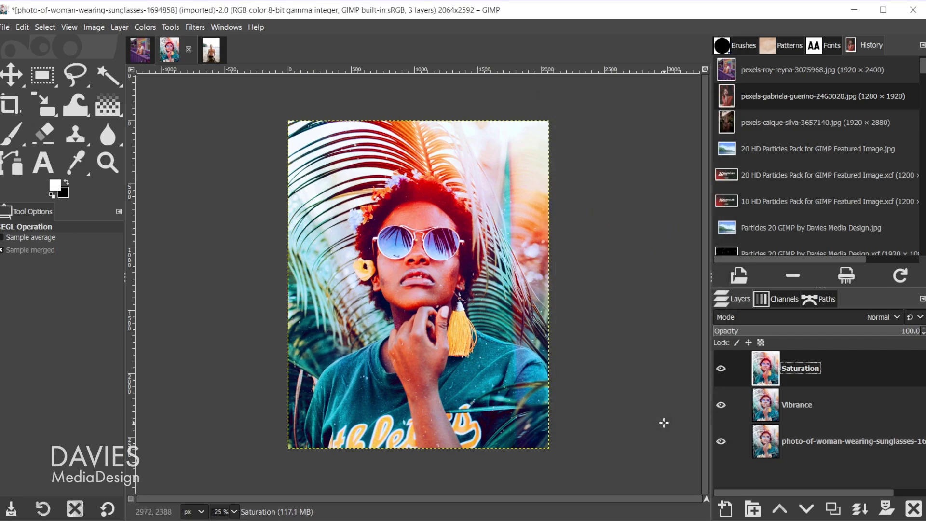
pyautogui.click(722, 369)
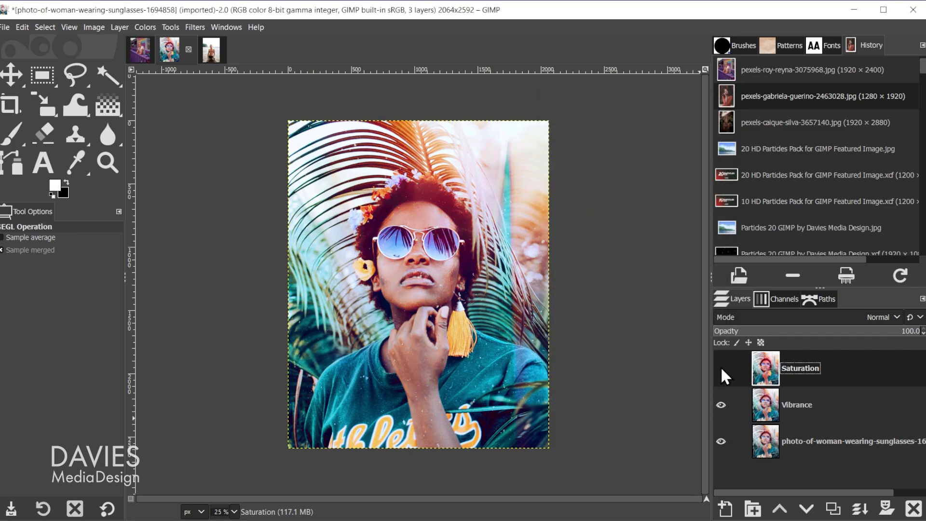